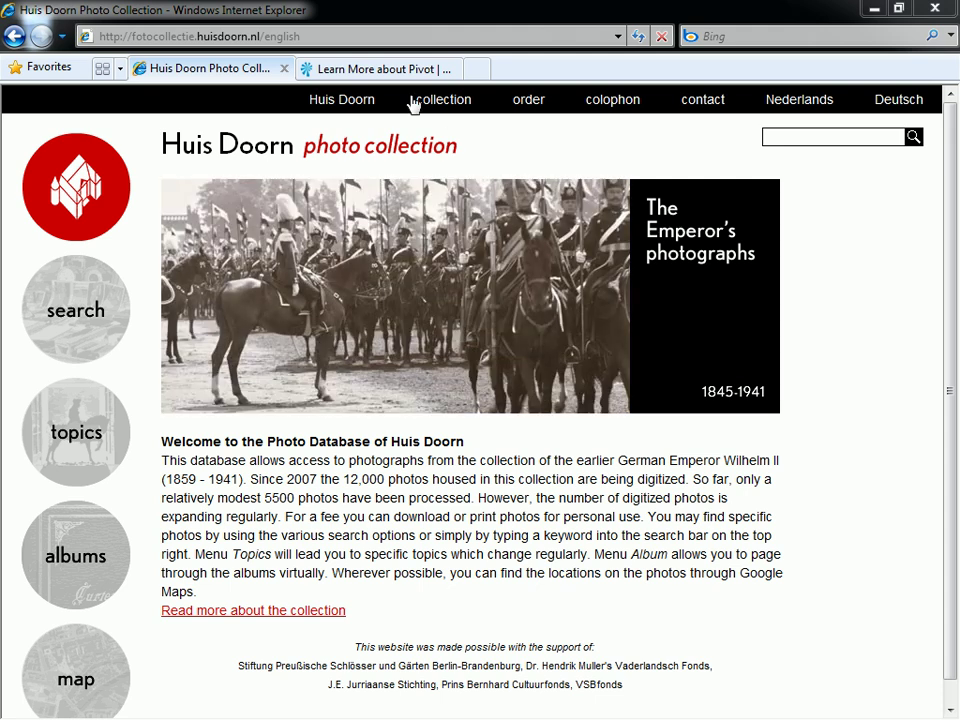
Step: Switch Internet Explorer to the 'Learn More about Pivot' tab showing the Pivot introduction page
{"action": "left_click", "coordinate": [318, 70]}
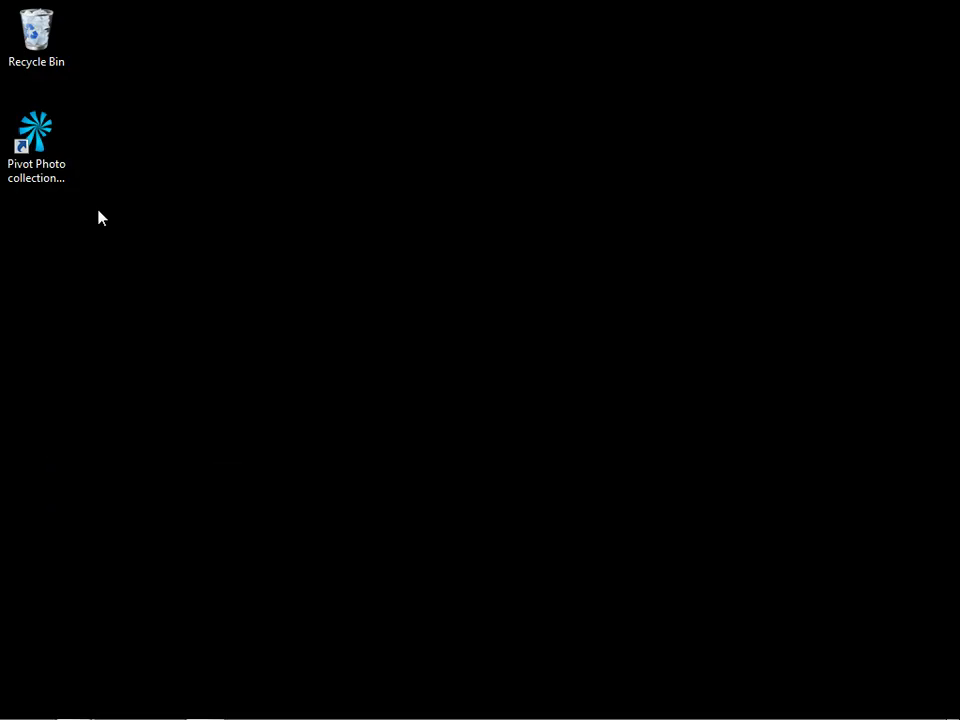
Step: Launch the Huis Doorn collection maximized and zoom into the Wilhelm II uniform portrait, details hidden
{"action": "double_click", "coordinate": [58, 165]}
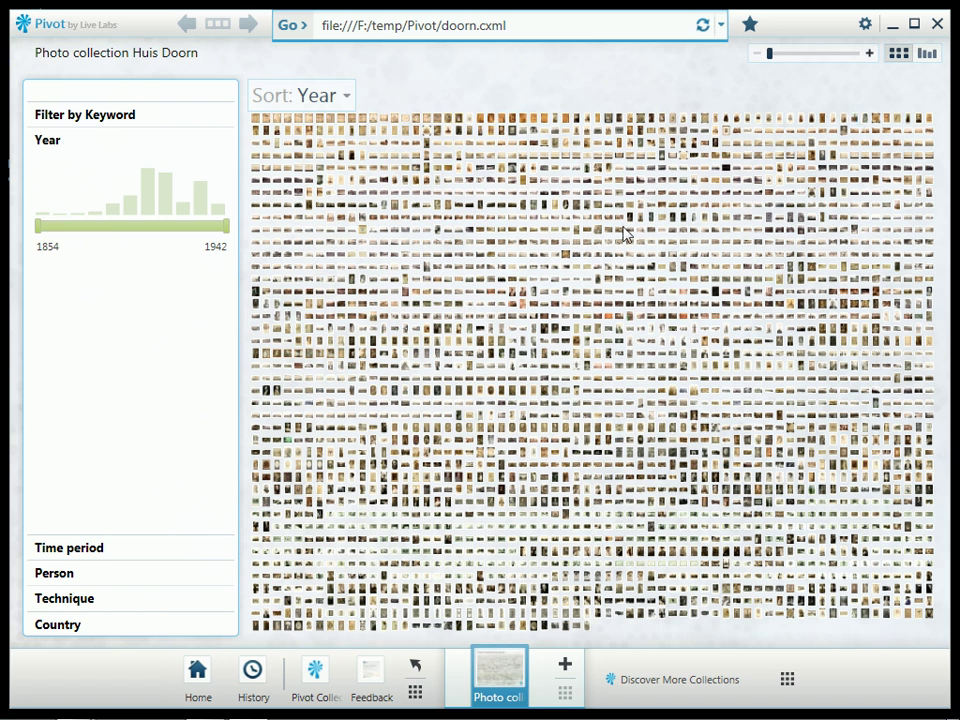
{"action": "left_click", "coordinate": [913, 23]}
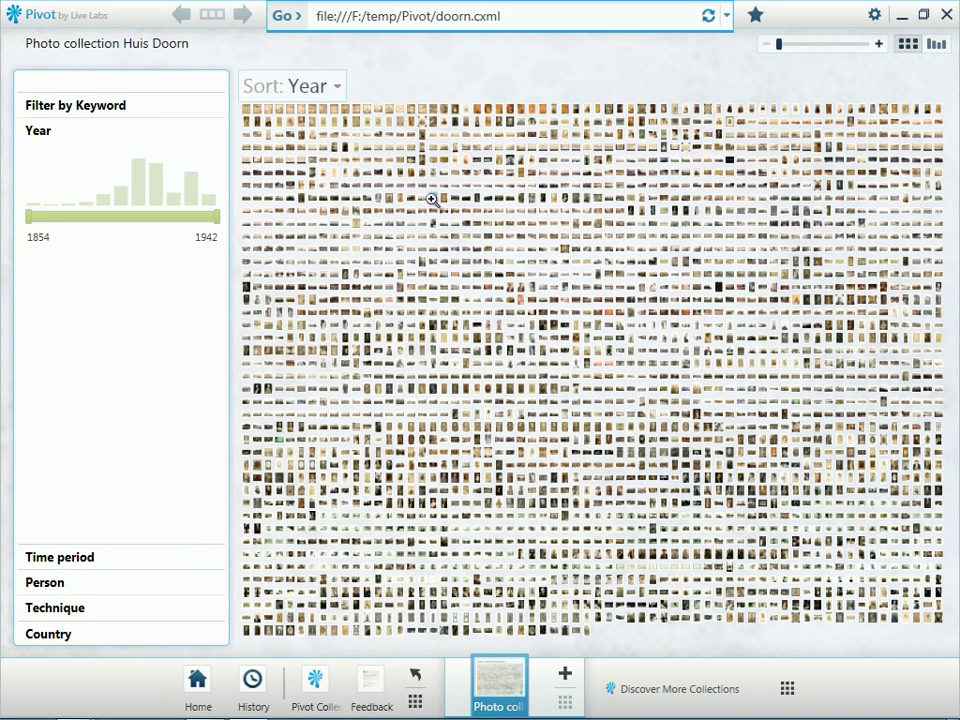
{"action": "left_click", "coordinate": [436, 199]}
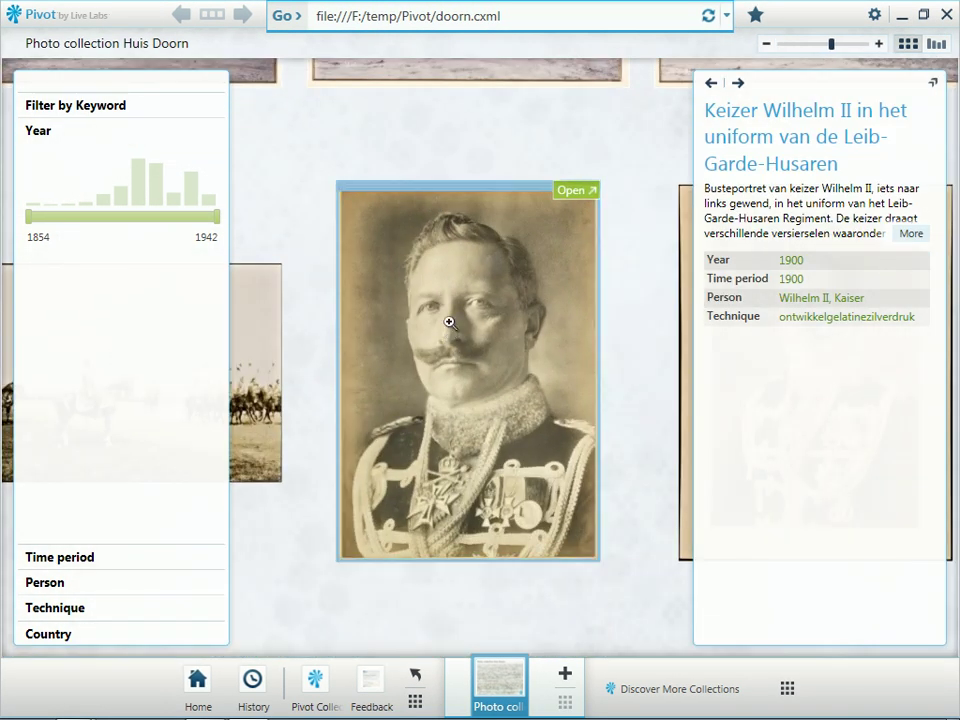
{"action": "scroll", "coordinate": [448, 319], "scroll_direction": "up", "scroll_amount": 3}
{"action": "scroll", "coordinate": [476, 257], "scroll_direction": "up", "scroll_amount": 2}
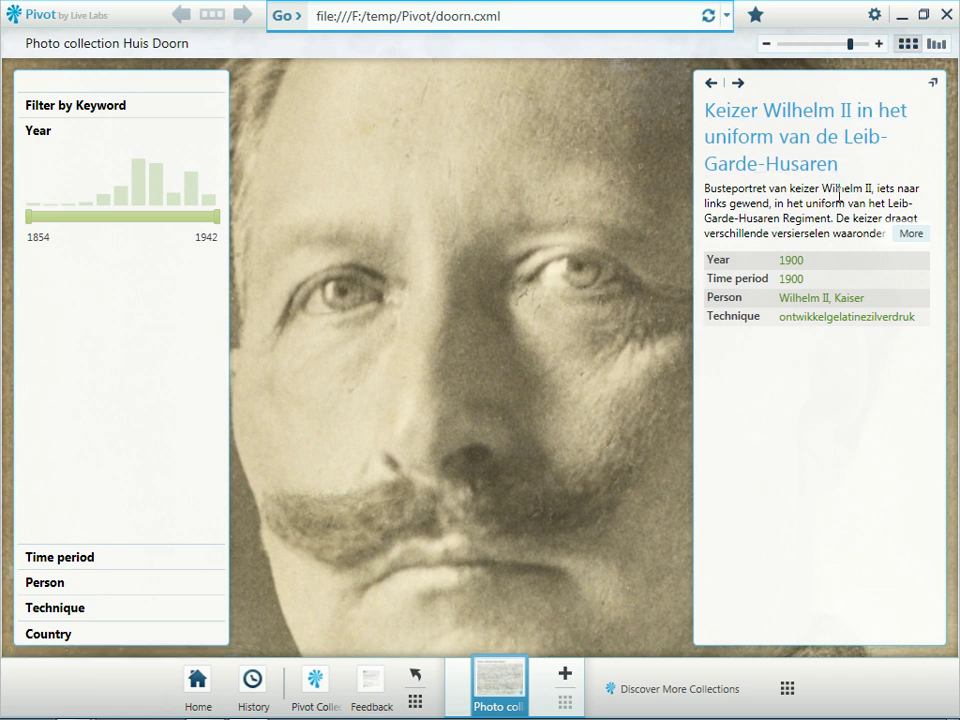
{"action": "left_click", "coordinate": [933, 84]}
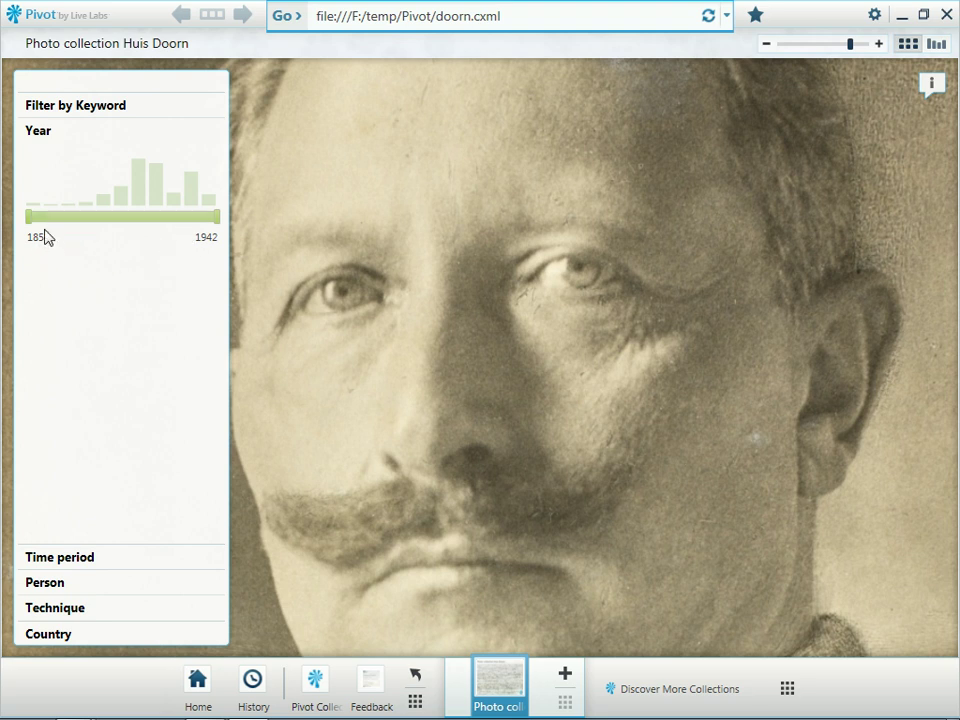
Step: Restrict the Year slider to 1922–1932 and expand the Time period facet
{"action": "left_click_drag", "start_coordinate": [29, 216], "coordinate": [167, 217]}
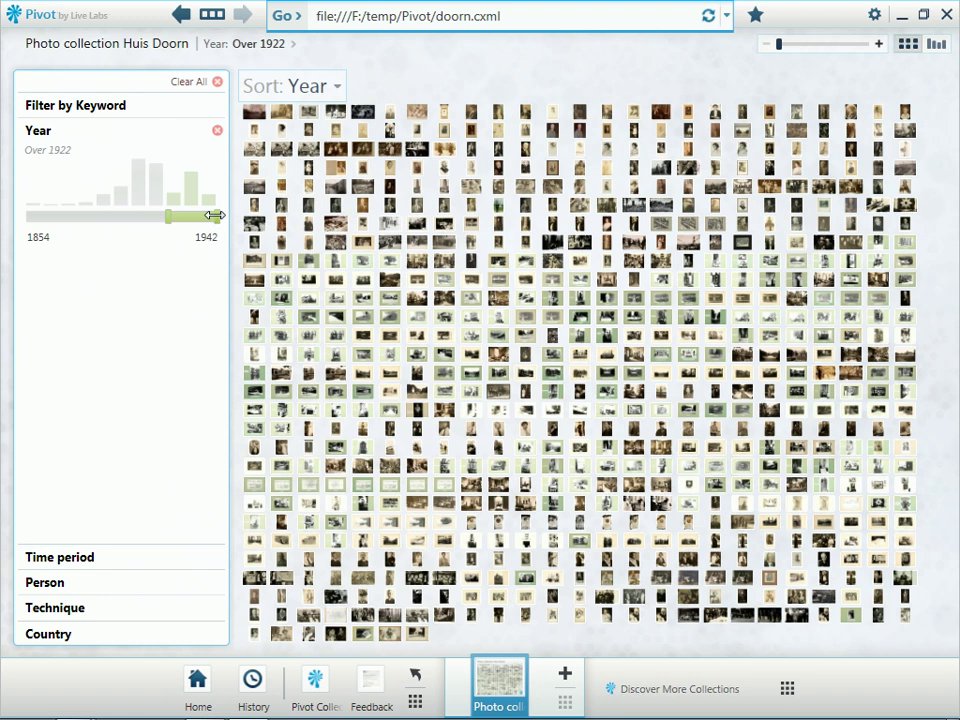
{"action": "left_click_drag", "start_coordinate": [214, 217], "coordinate": [193, 218]}
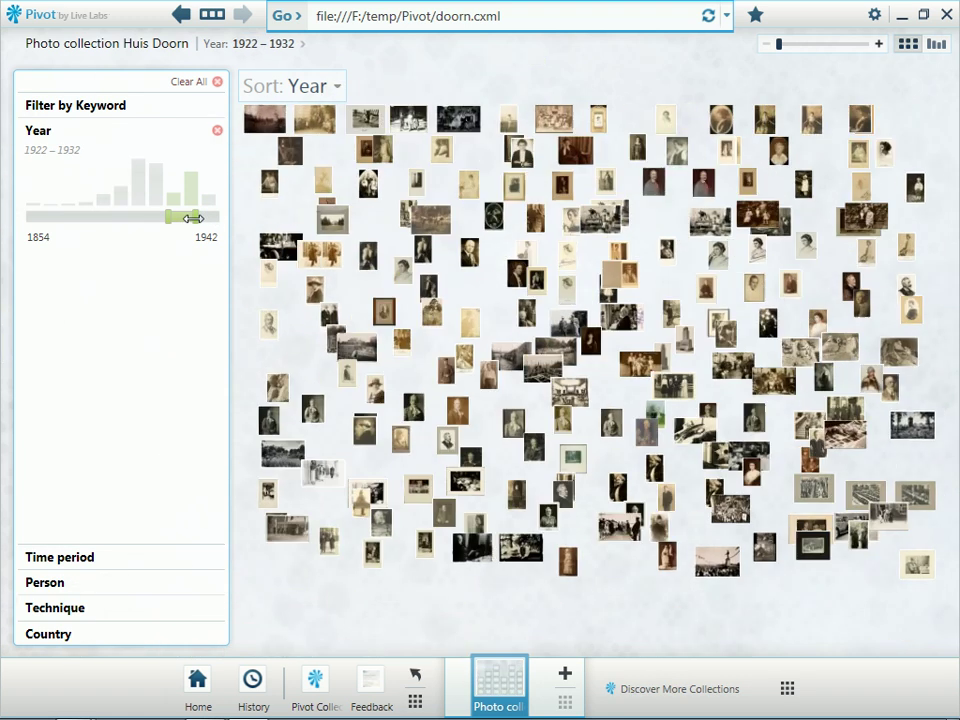
{"action": "left_click", "coordinate": [97, 563]}
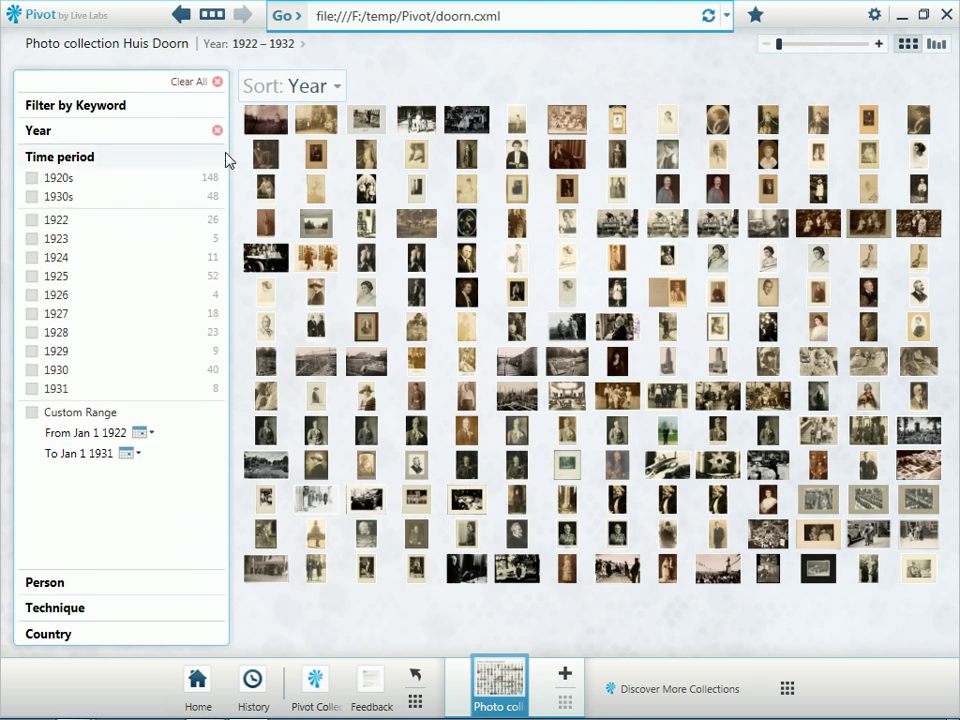
Step: Clear the Year filter, toggle 1900s on and off, and sort by Time period
{"action": "left_click", "coordinate": [217, 131]}
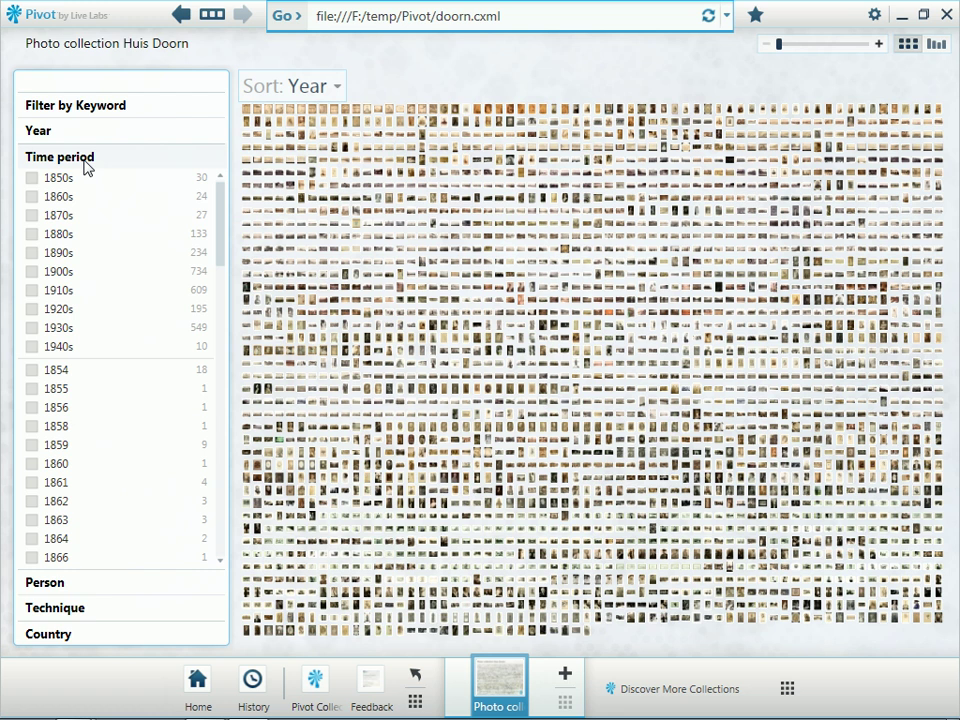
{"action": "left_click", "coordinate": [32, 272]}
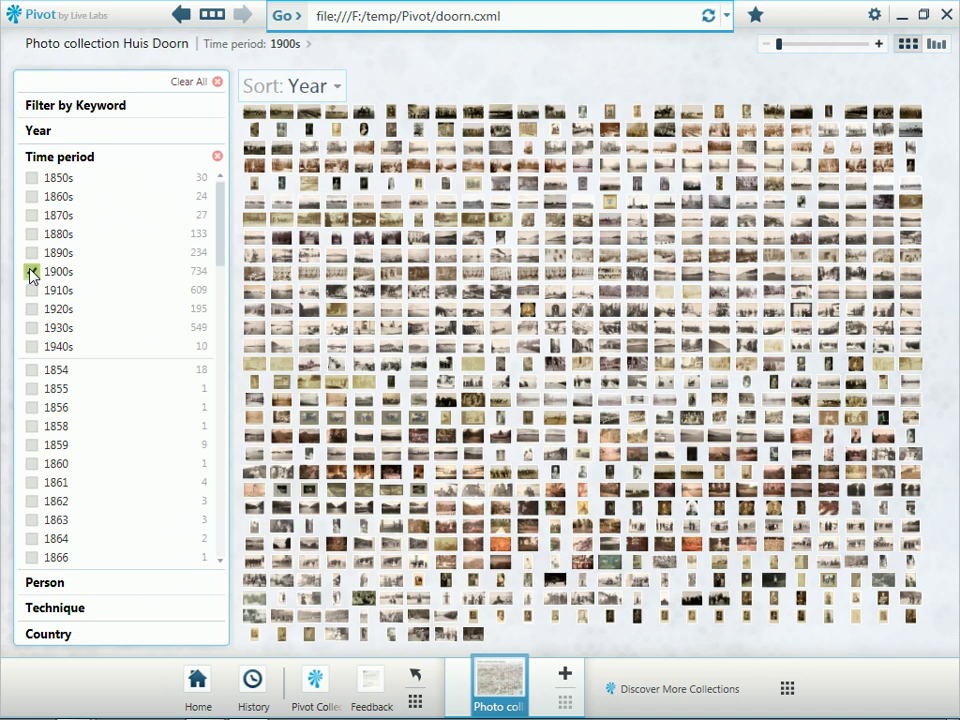
{"action": "left_click", "coordinate": [32, 272]}
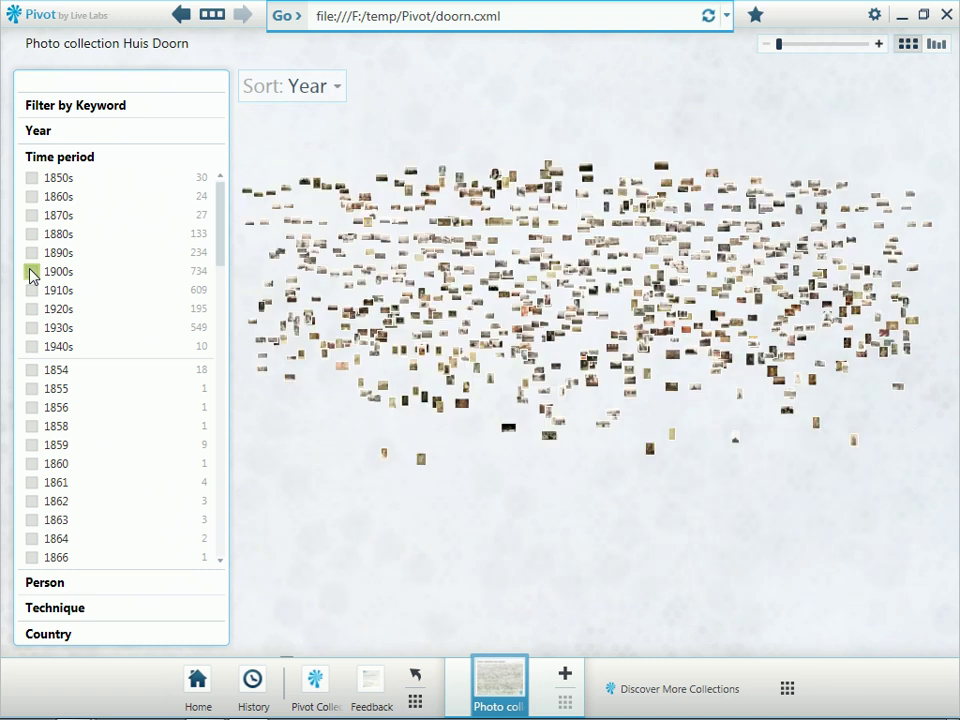
{"action": "left_click", "coordinate": [334, 87]}
{"action": "left_click", "coordinate": [316, 141]}
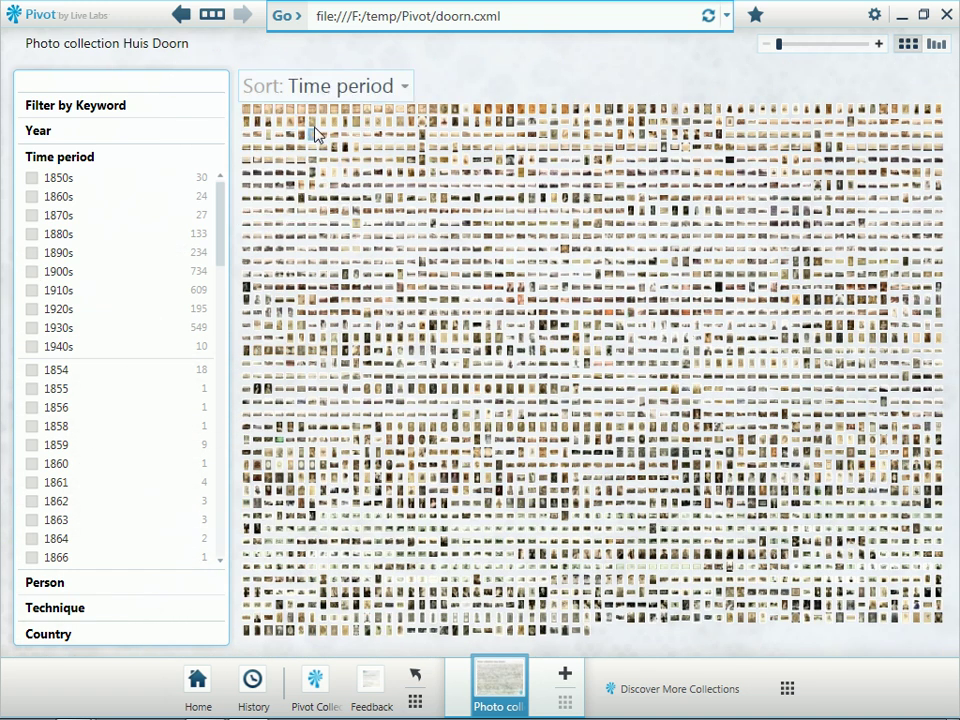
Step: In graph view, drill into the 1920s bar and a 1924 portrait, then clear the 1920s filter
{"action": "left_click", "coordinate": [936, 47]}
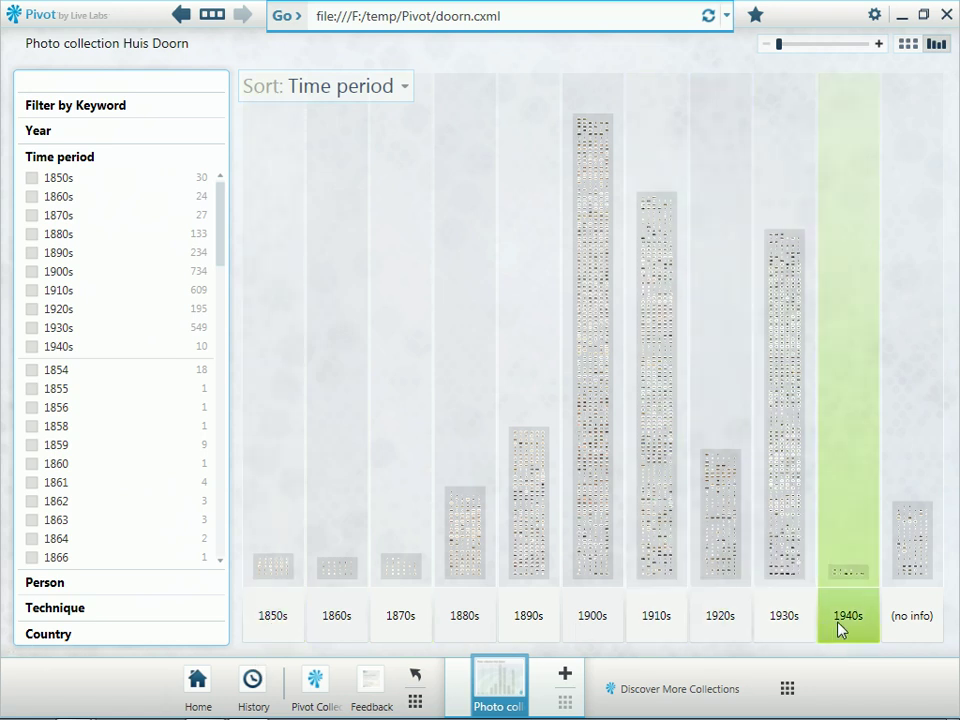
{"action": "left_click", "coordinate": [716, 626]}
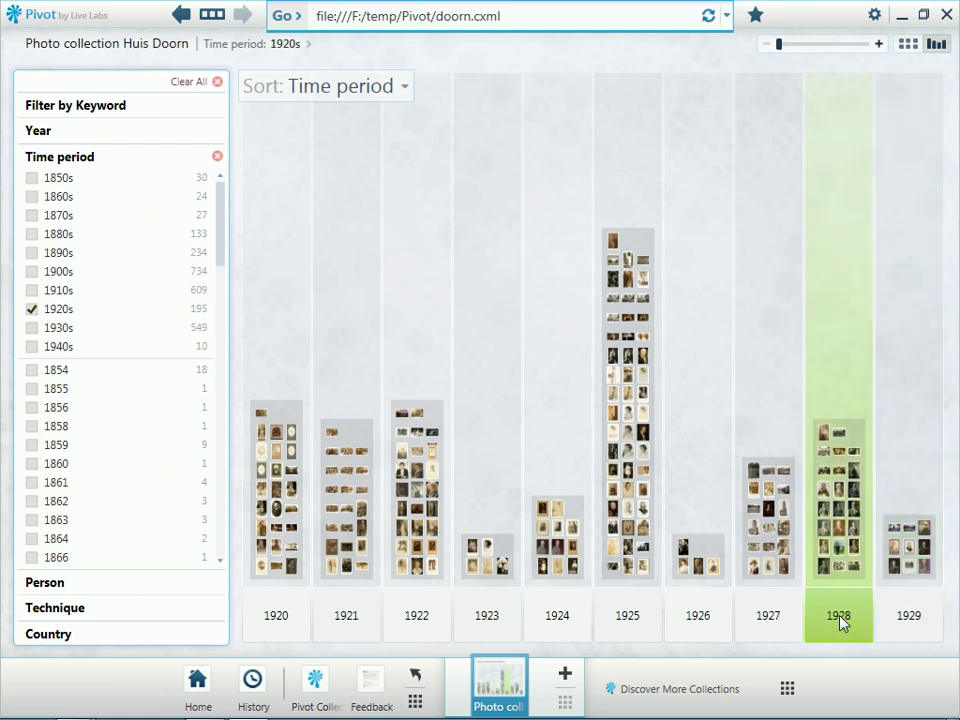
{"action": "left_click", "coordinate": [565, 563]}
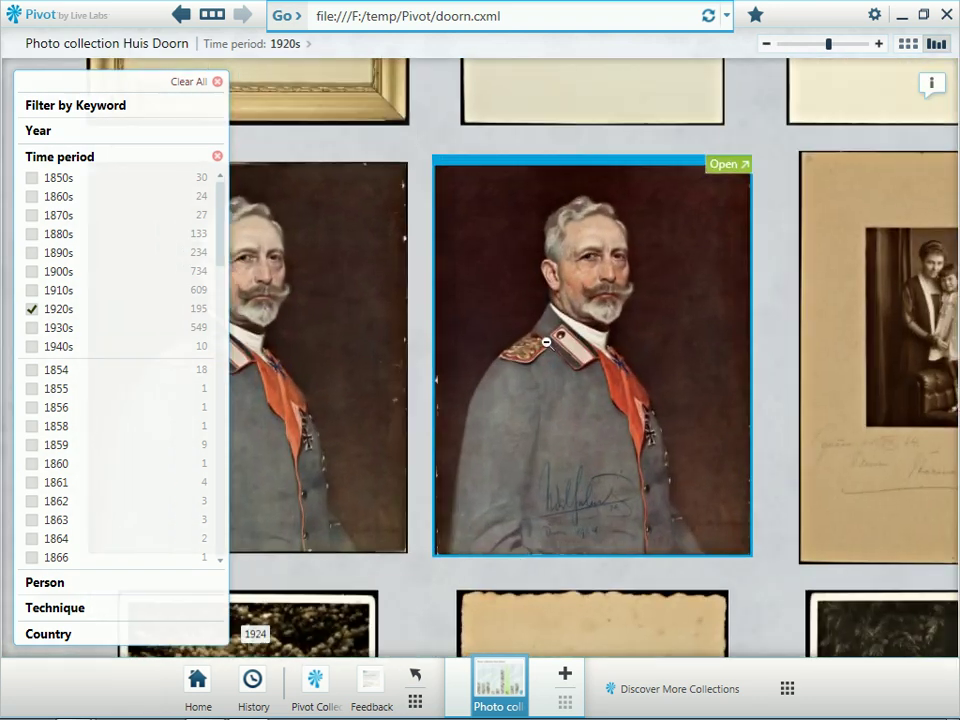
{"action": "left_click", "coordinate": [585, 272]}
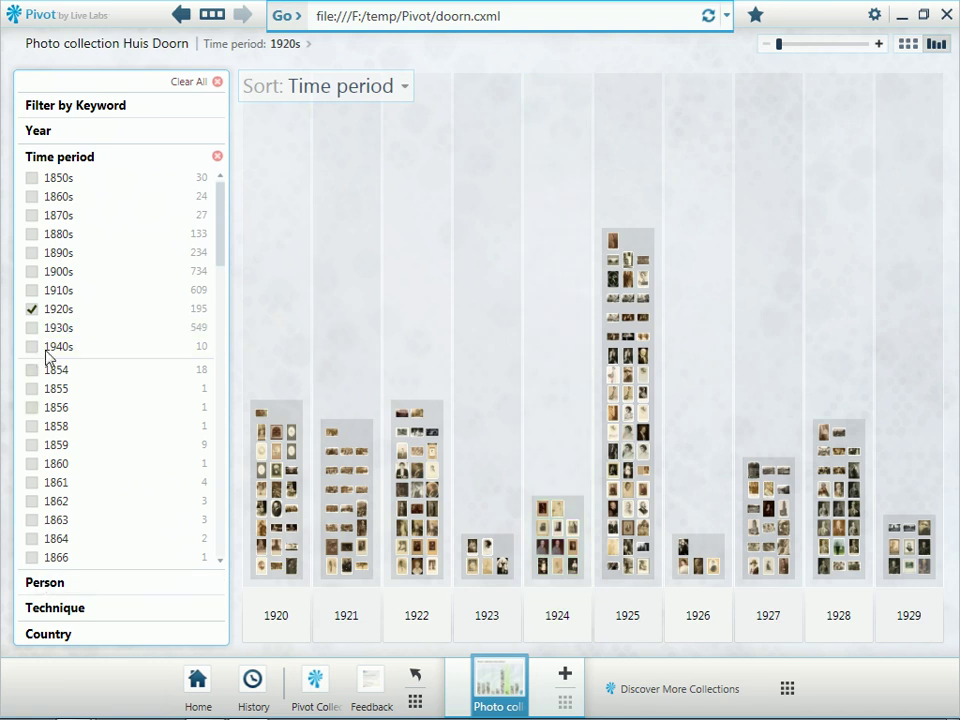
{"action": "left_click", "coordinate": [217, 158]}
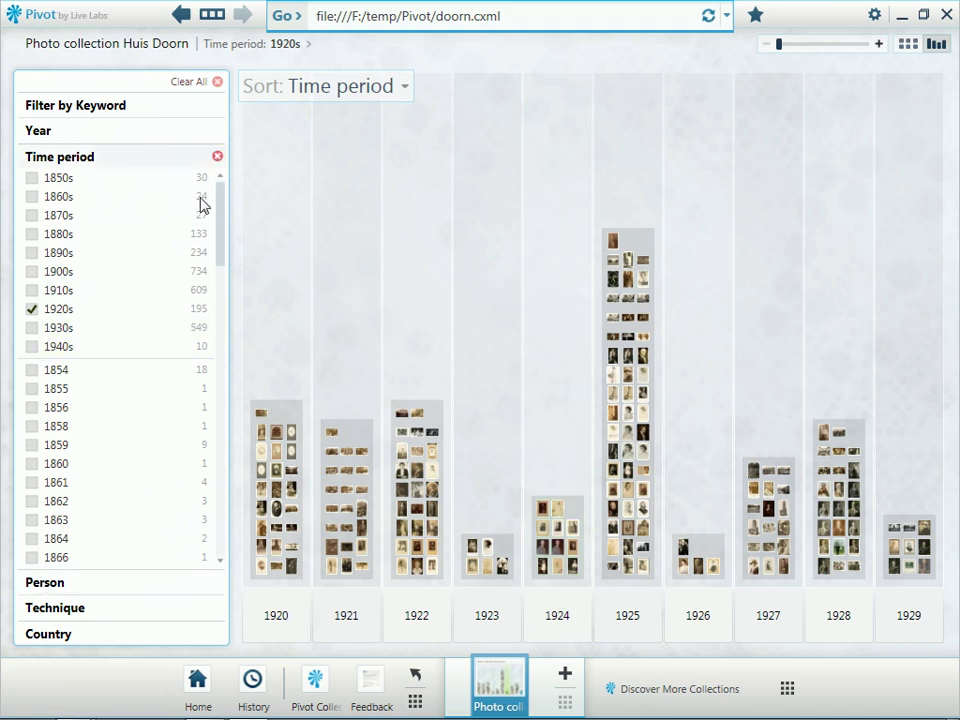
{"action": "left_click", "coordinate": [50, 584]}
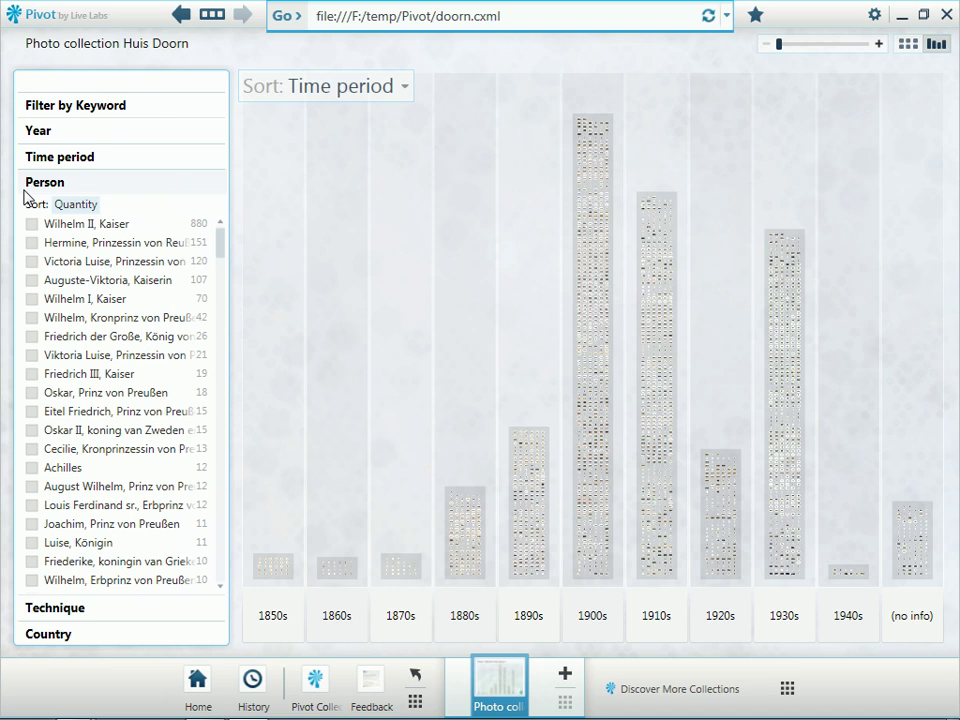
{"action": "left_click", "coordinate": [32, 262]}
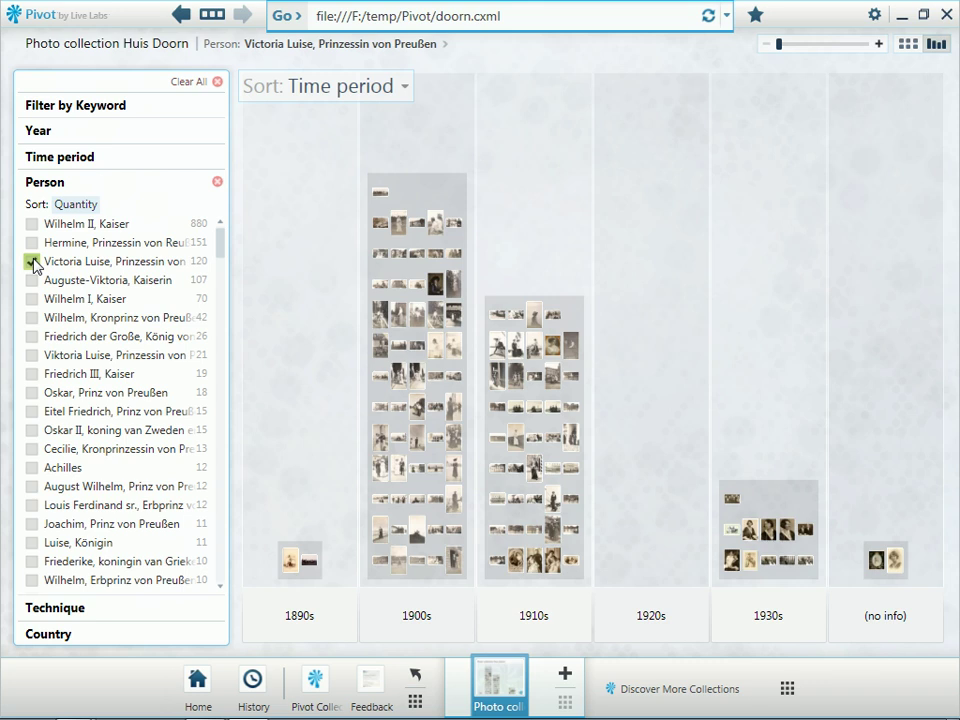
{"action": "left_click", "coordinate": [32, 261]}
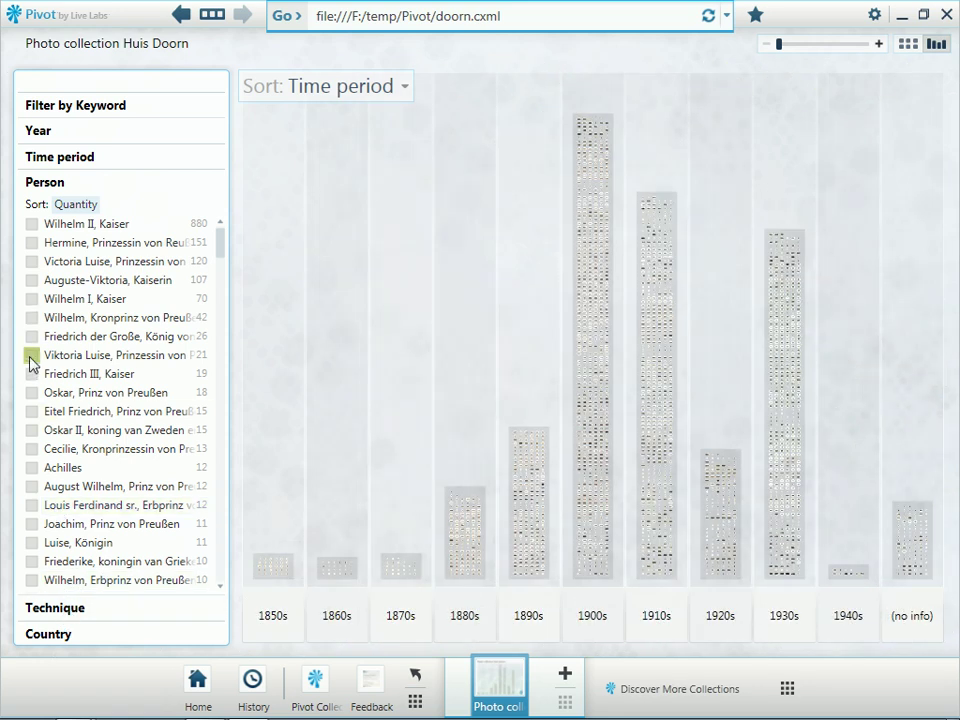
{"action": "left_click", "coordinate": [32, 356]}
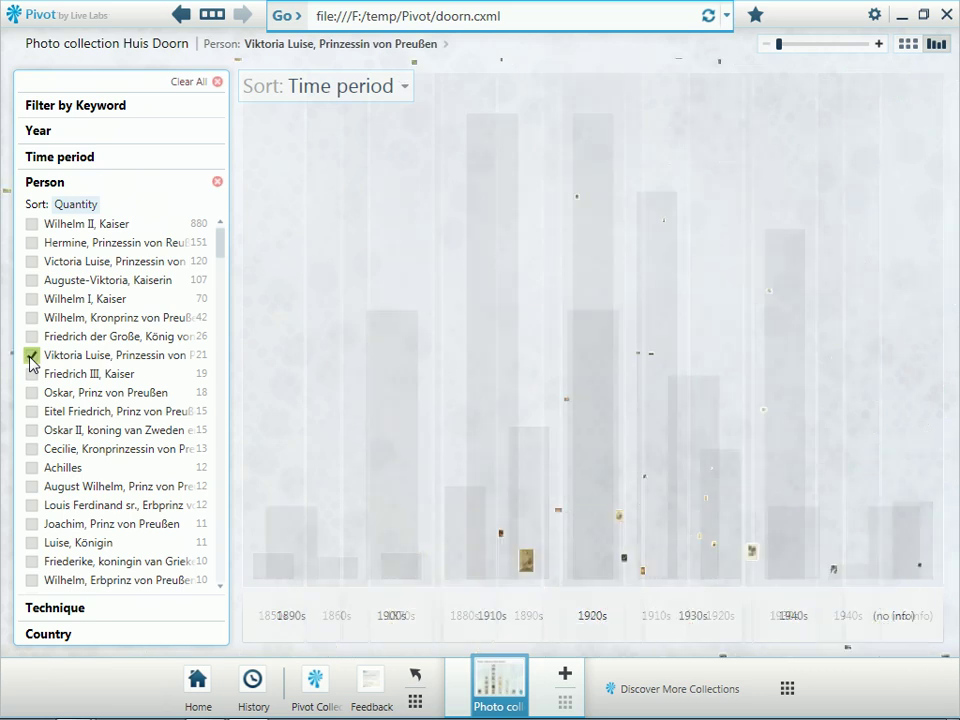
Step: Add the 'autochroom procédé' Technique filter, then re-expand the Person facet
{"action": "left_click", "coordinate": [40, 608]}
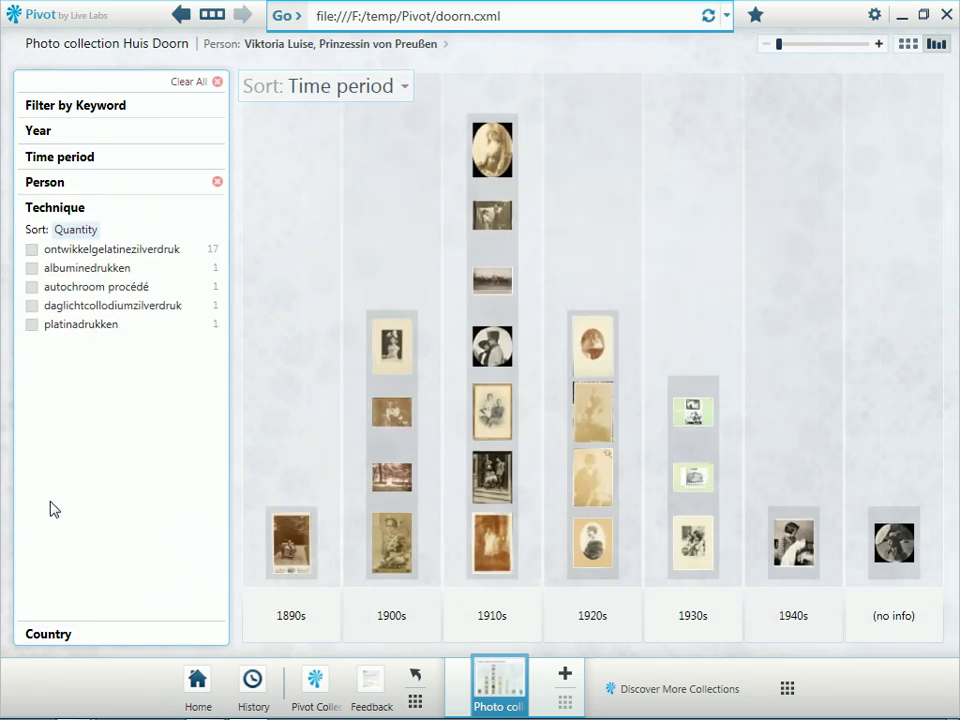
{"action": "left_click", "coordinate": [31, 287]}
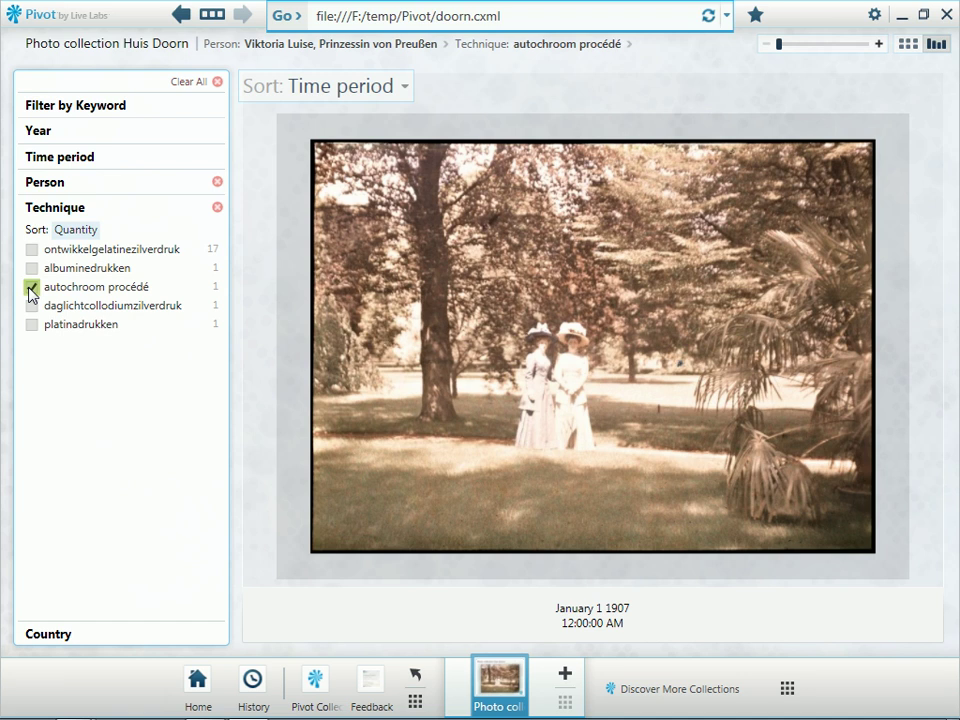
{"action": "left_click", "coordinate": [40, 184]}
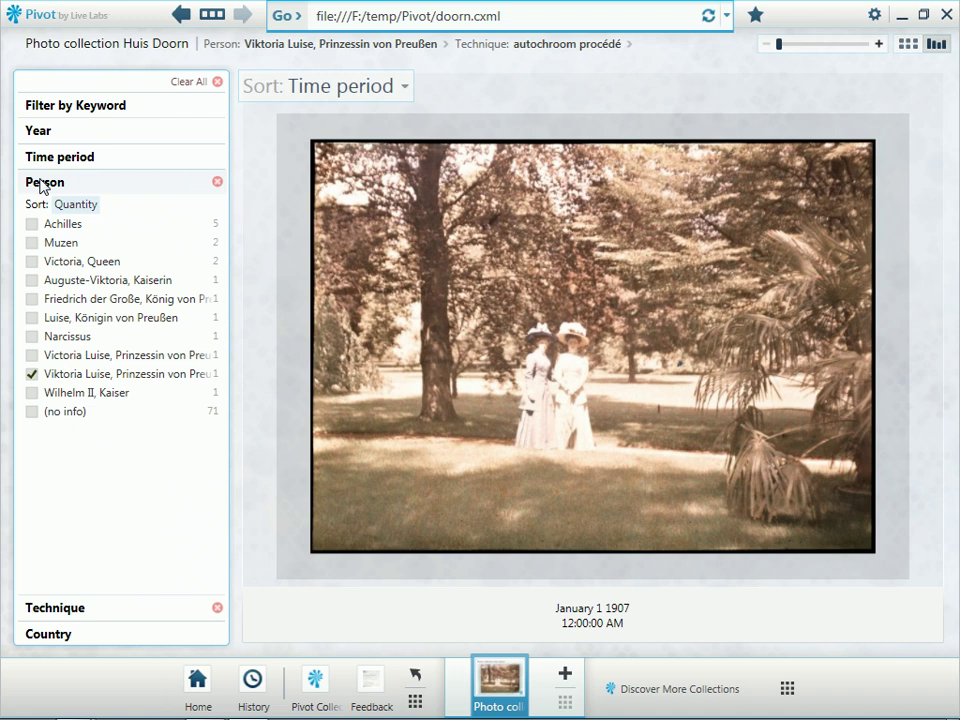
Step: Clear all filters and apply the keyword 'Wilhelm II in Doorn' from the W suggestions
{"action": "left_click", "coordinate": [205, 86]}
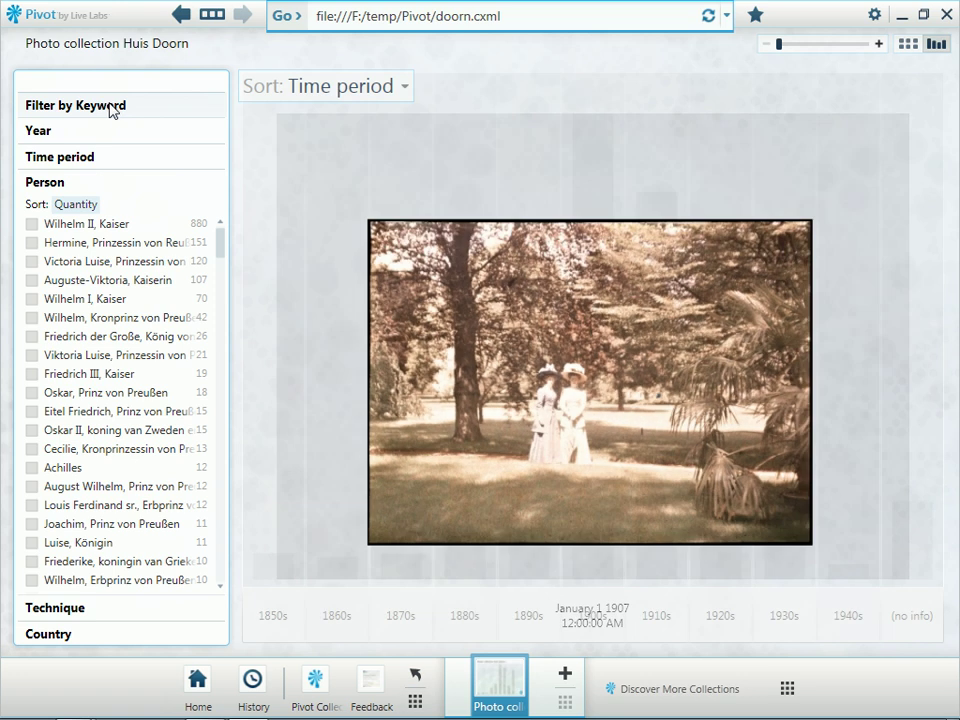
{"action": "left_click", "coordinate": [112, 107]}
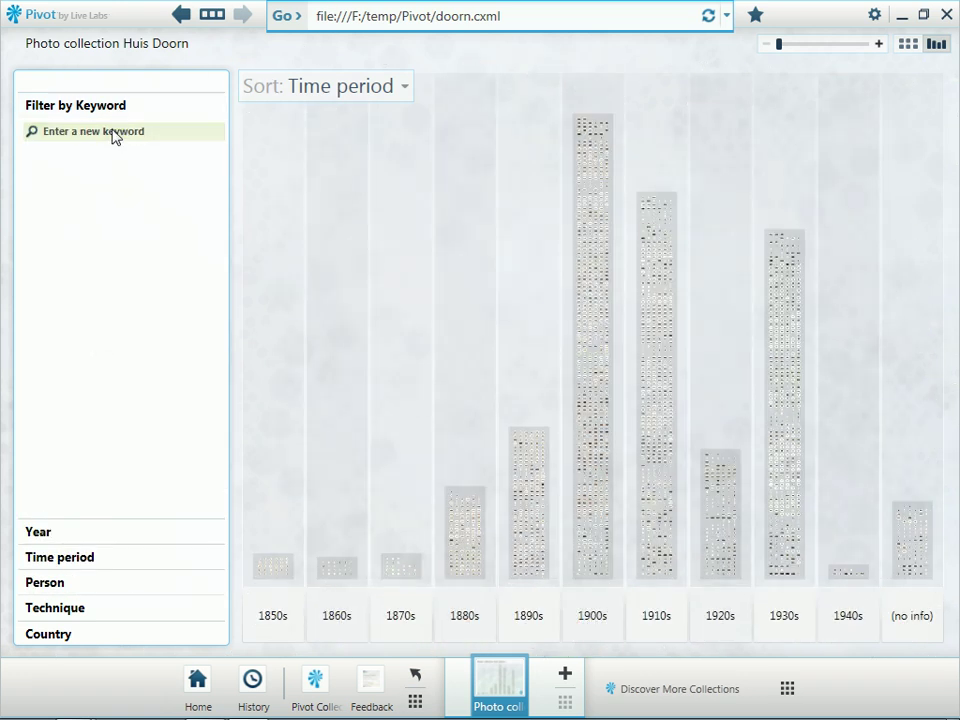
{"action": "left_click", "coordinate": [113, 134]}
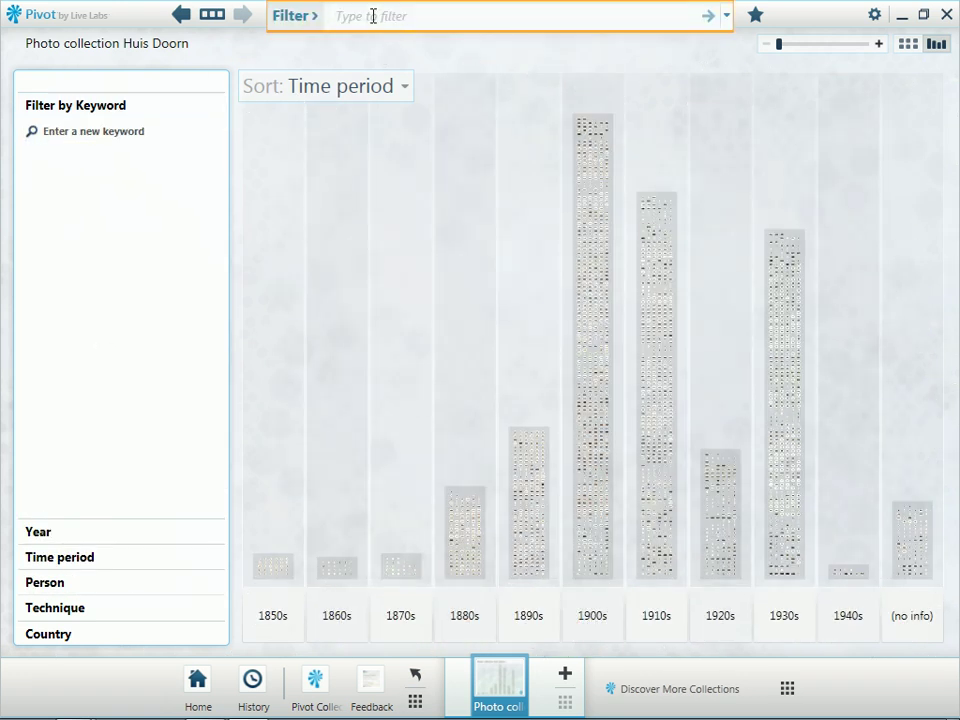
{"action": "type", "text": "W"}
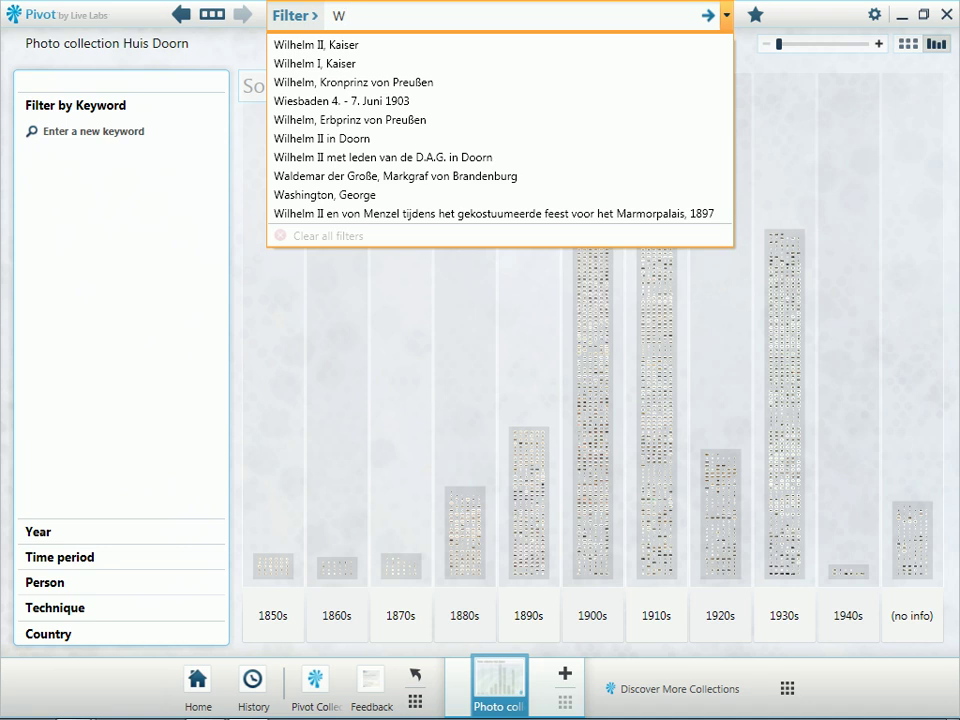
{"action": "left_click", "coordinate": [288, 140]}
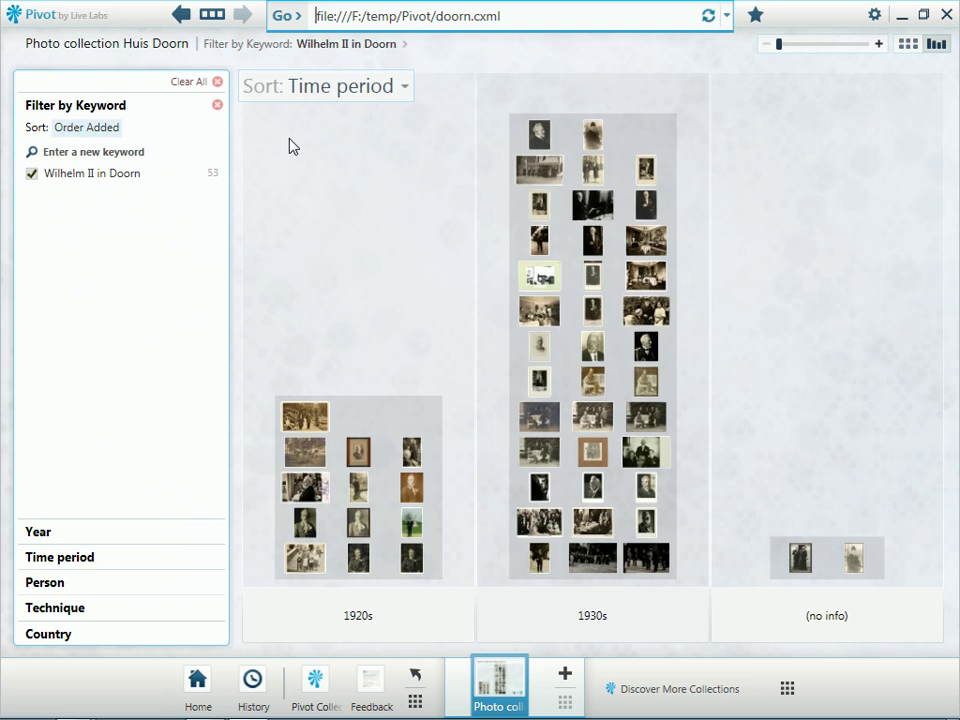